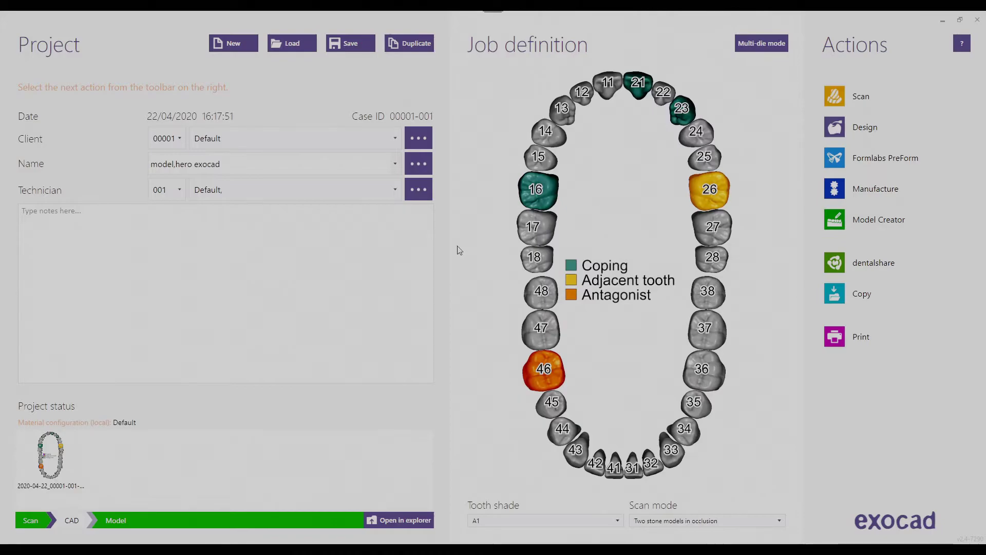
Open Windows Task View with Win+Tab to list the open program windows, including DentalCAD.
{"action": "key", "text": "super+Tab"}
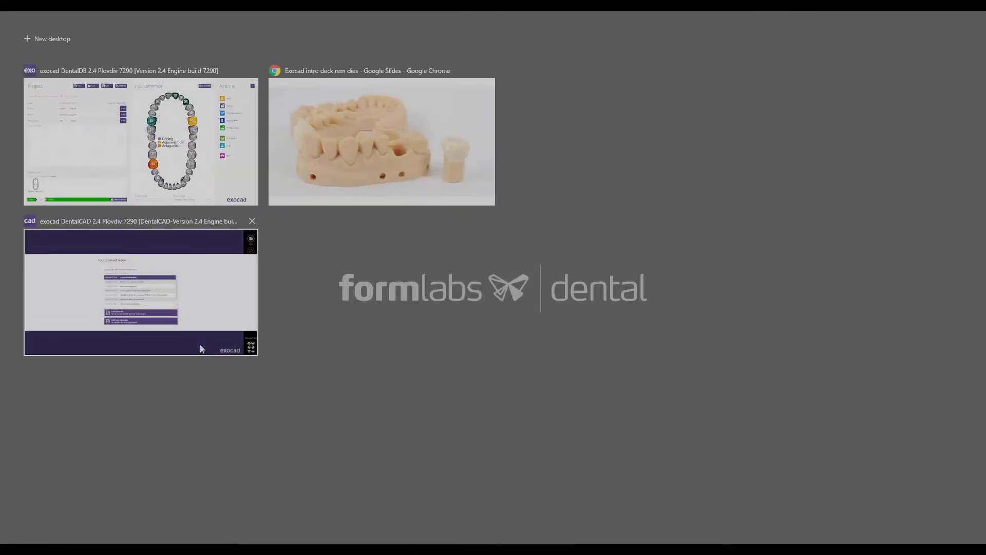
Bring DentalCAD to the front and choose 'Load scan data only' in the Found saved scene dialog.
{"action": "left_click", "coordinate": [201, 349]}
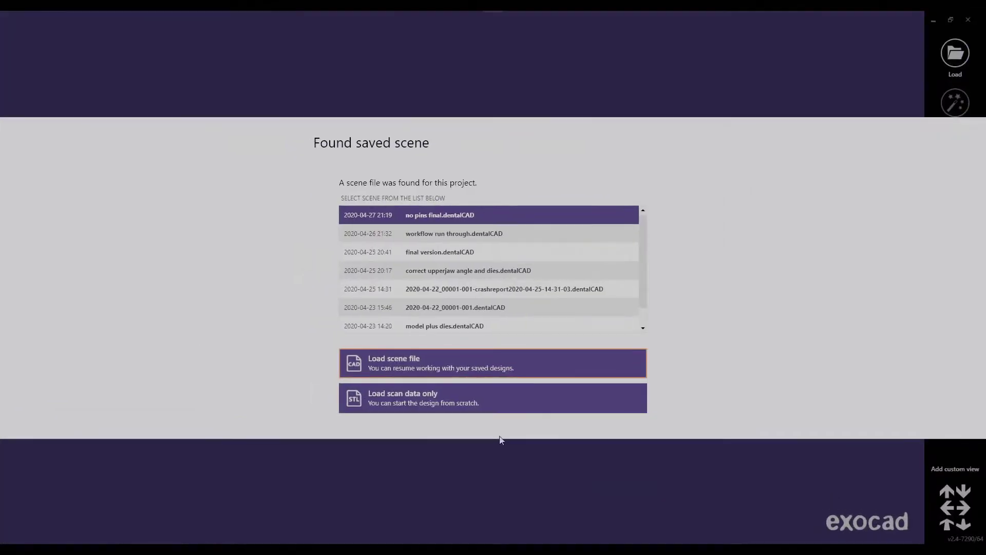
{"action": "left_click", "coordinate": [460, 399]}
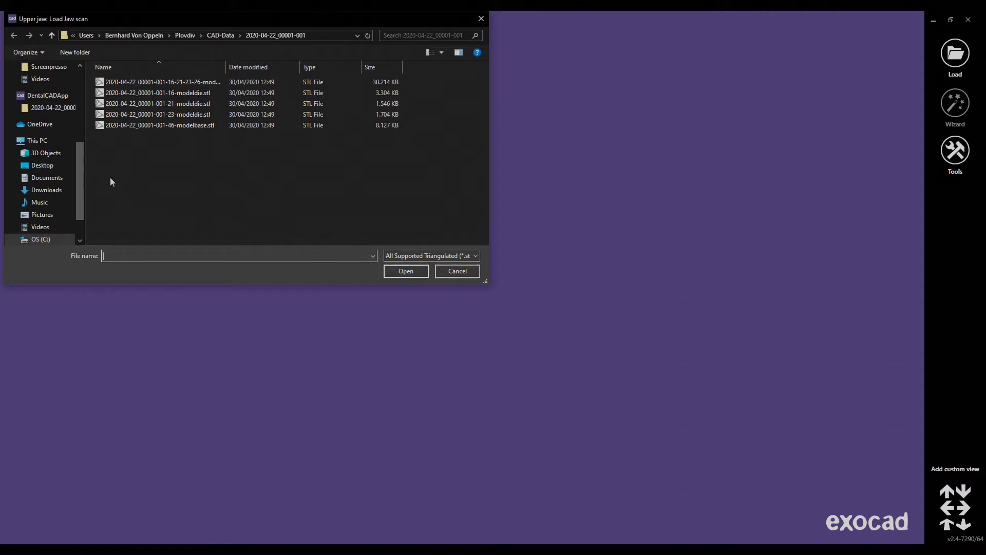
From the Desktop, open Raw Preparation scan.dcm as the upper jaw and Raw Antagonist scan.dcm as the antagonist.
{"action": "left_click", "coordinate": [44, 167]}
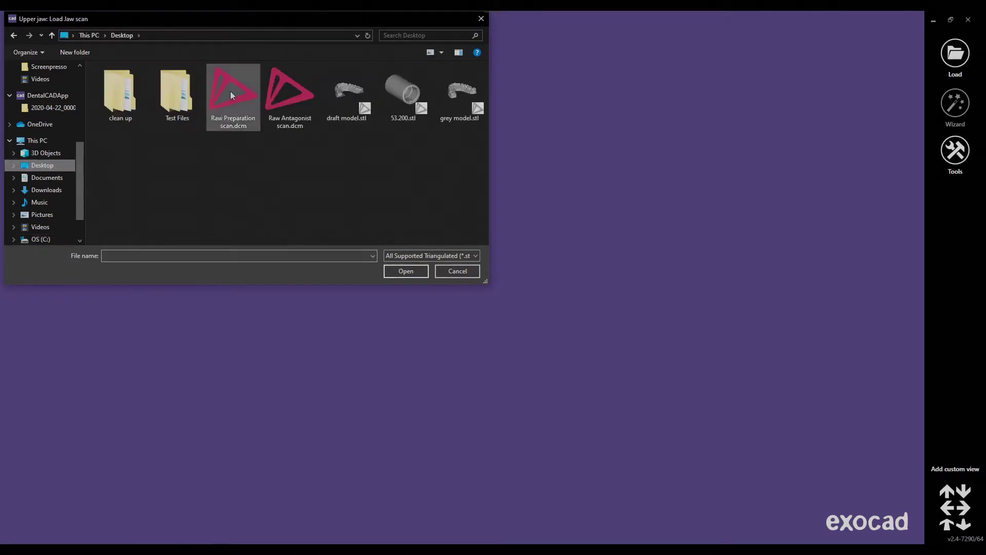
{"action": "left_click", "coordinate": [229, 91]}
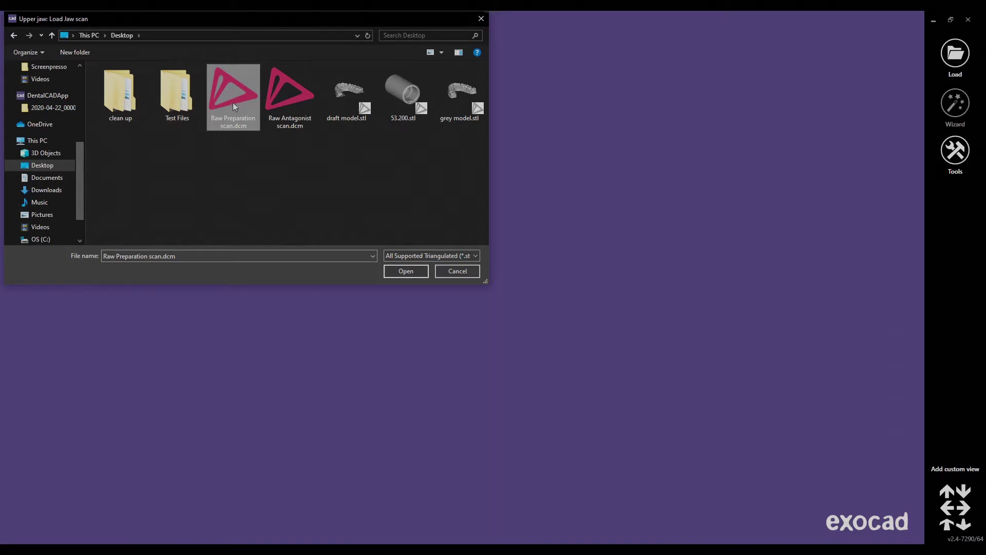
{"action": "left_click", "coordinate": [414, 275]}
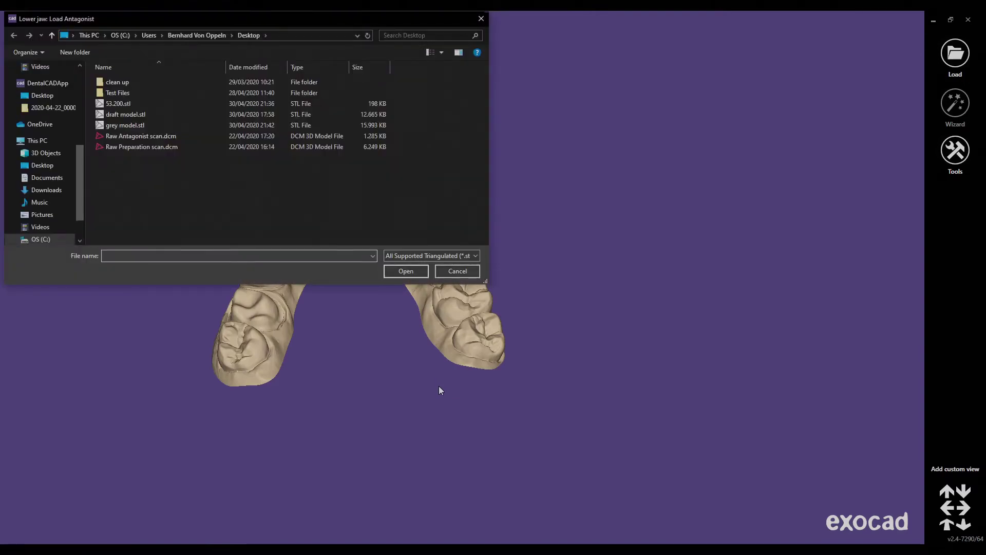
{"action": "left_click", "coordinate": [135, 136]}
{"action": "left_click", "coordinate": [405, 272]}
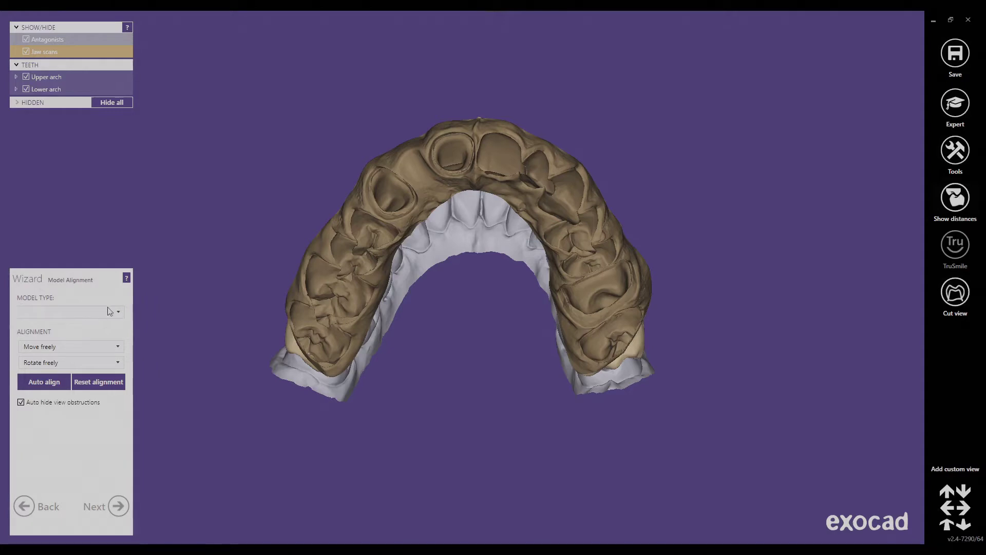
Choose 'Form3B Model -0.010 - Tight' from the Model Type list.
{"action": "left_click", "coordinate": [119, 313]}
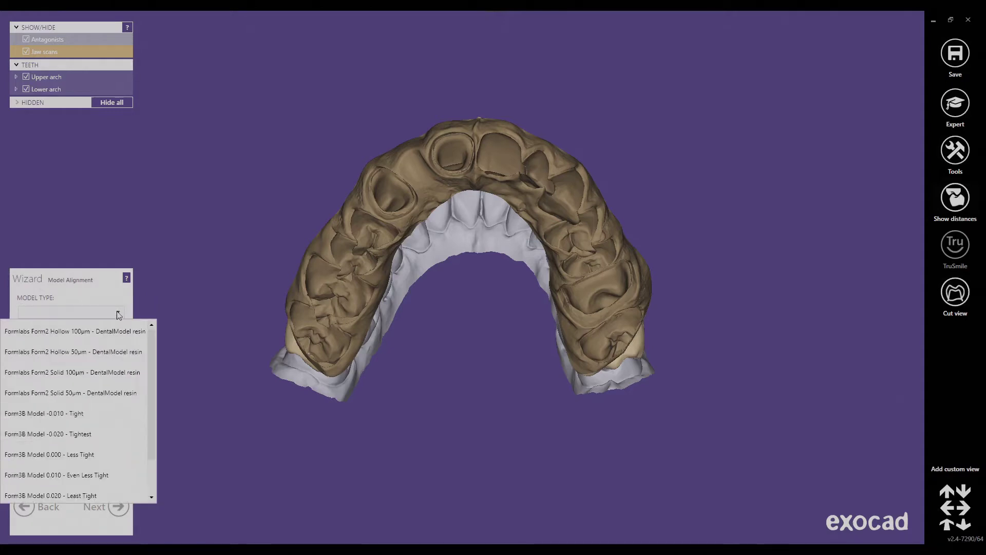
{"action": "scroll", "coordinate": [150, 375], "scroll_direction": "down", "scroll_amount": 1}
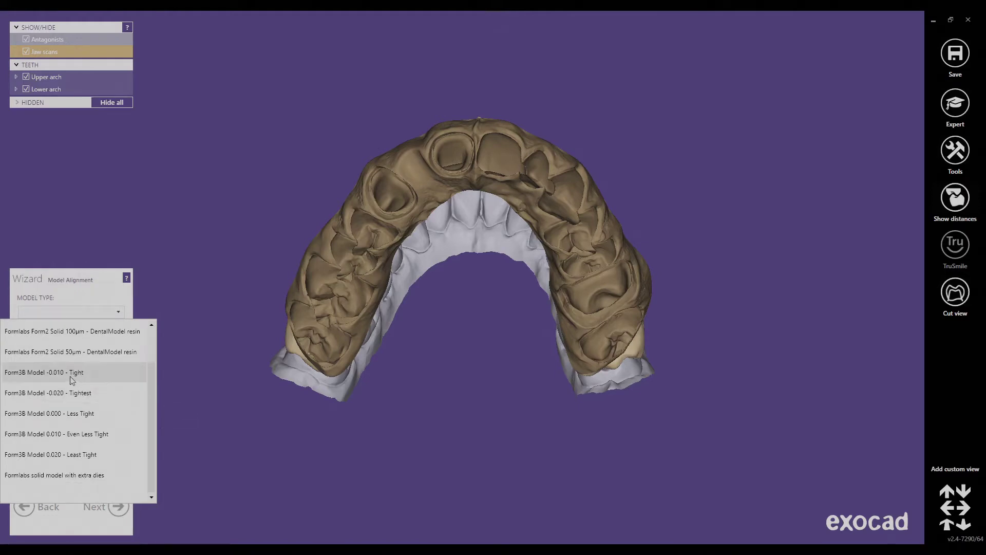
{"action": "left_click", "coordinate": [41, 374]}
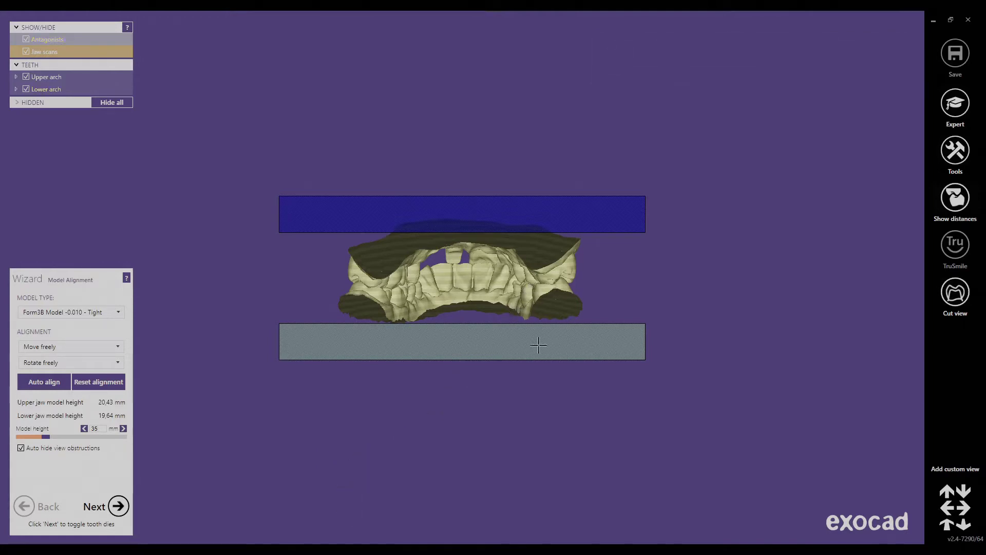
Rotate and shift the upper jaw between the bases, reaching jaw heights of 21.01 mm and 19.06 mm.
{"action": "left_click", "coordinate": [551, 278]}
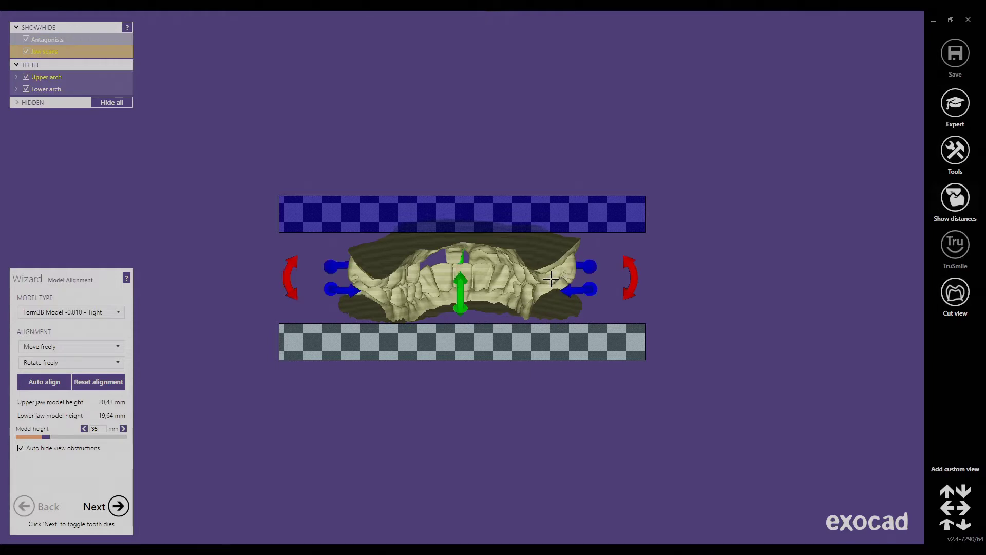
{"action": "left_click", "coordinate": [584, 289]}
{"action": "left_click_drag", "start_coordinate": [584, 289], "coordinate": [521, 321]}
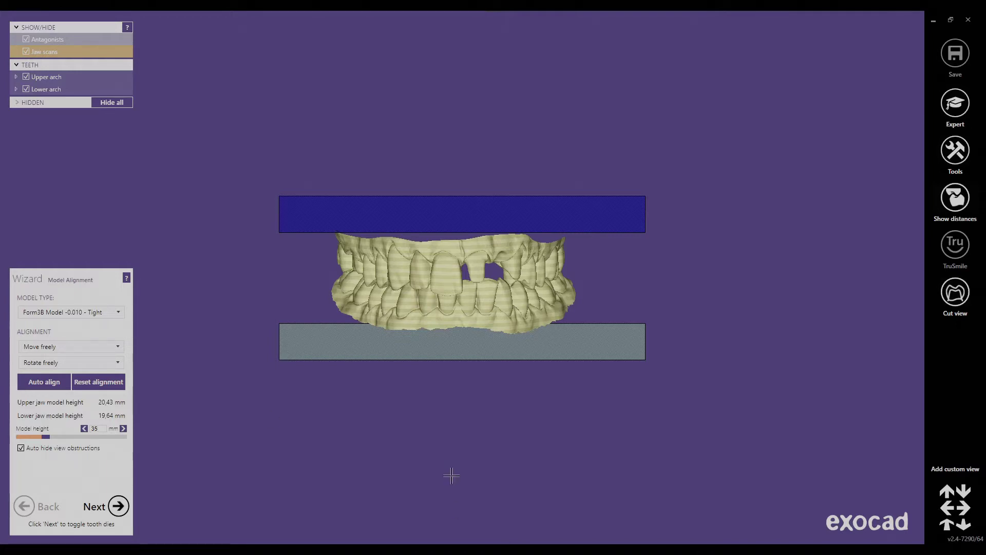
{"action": "left_click", "coordinate": [948, 525]}
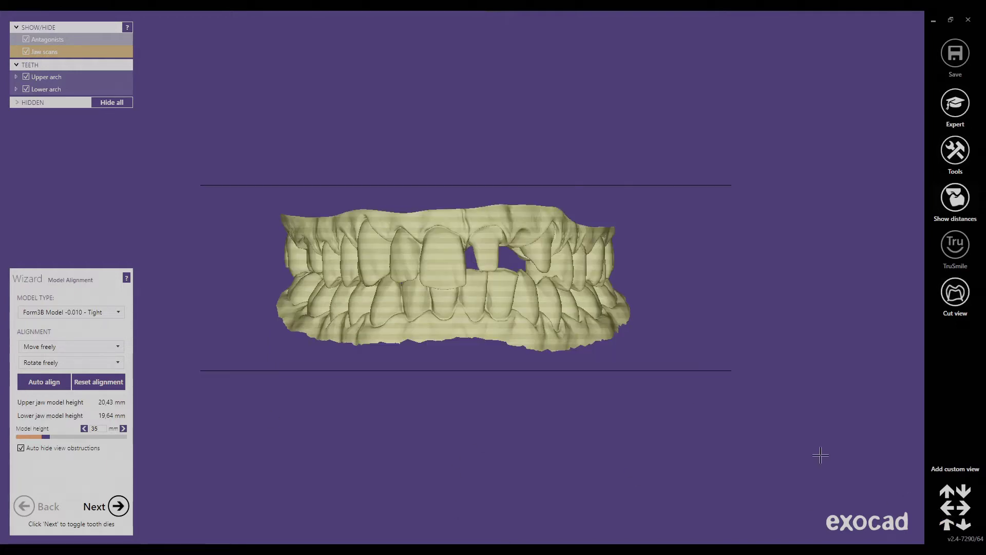
{"action": "left_click_drag", "start_coordinate": [488, 319], "coordinate": [488, 322]}
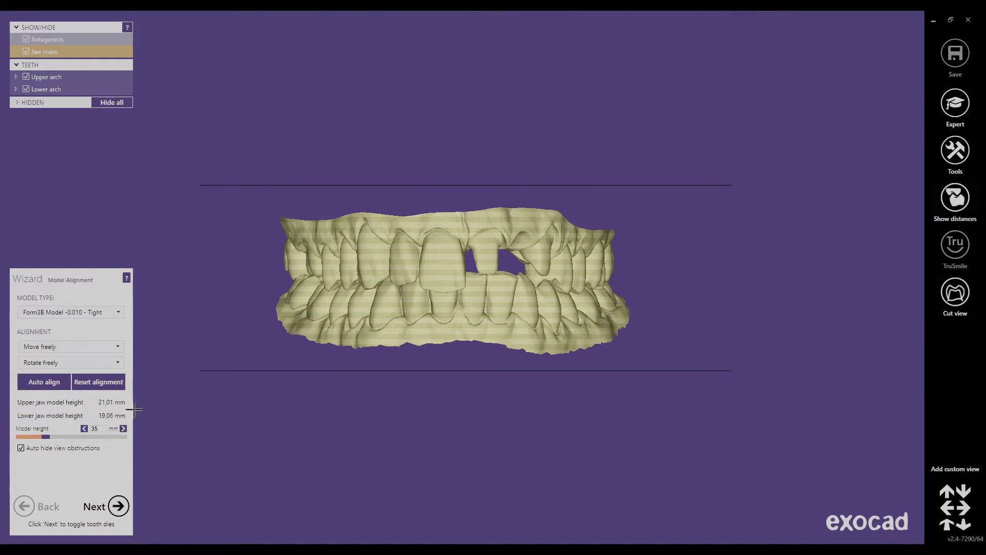
{"action": "left_click", "coordinate": [963, 508]}
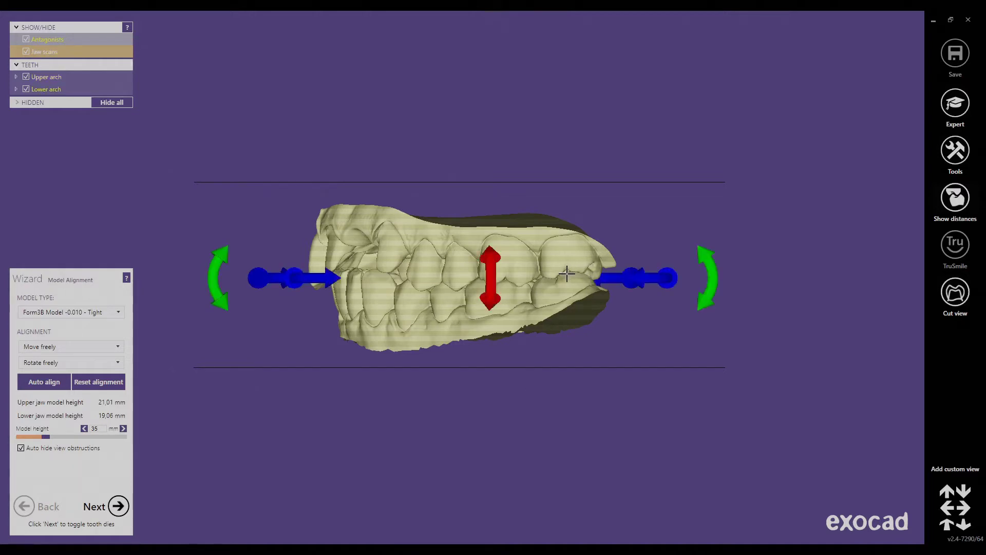
Tilt the jaws level from the side to heights of 22.58 and 20.74 mm, then continue to trimming.
{"action": "mouse_move", "coordinate": [711, 281]}
{"action": "left_click_drag", "start_coordinate": [712, 282], "coordinate": [710, 262]}
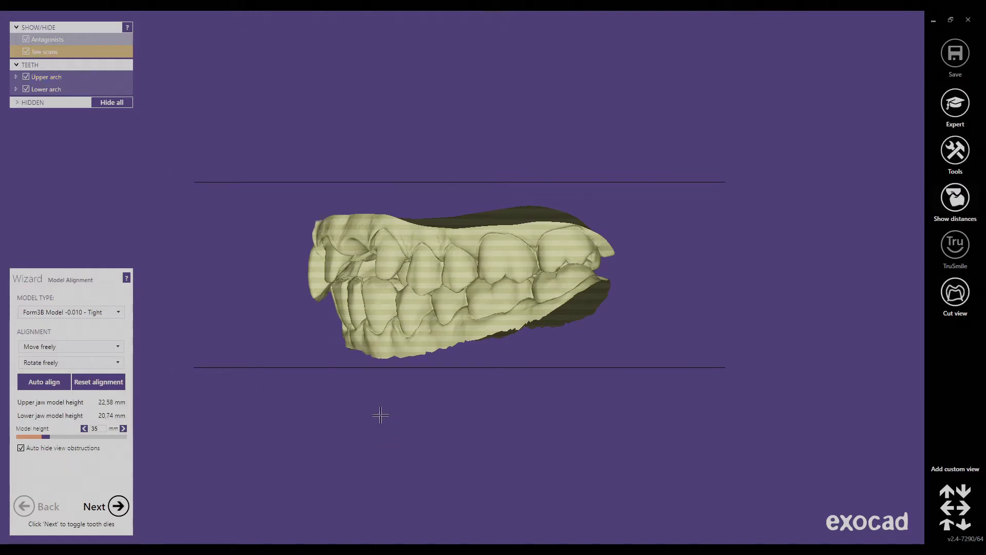
{"action": "left_click", "coordinate": [948, 526]}
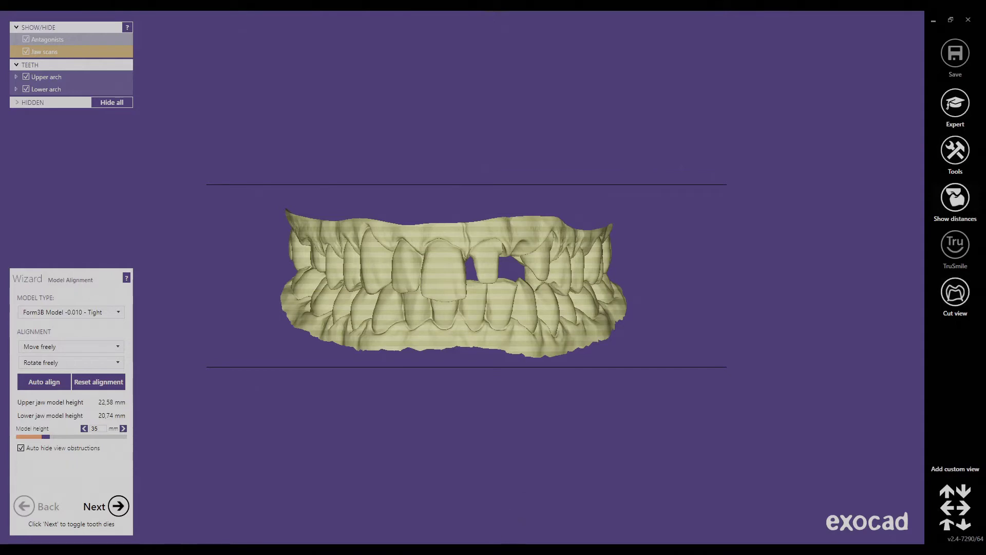
{"action": "left_click", "coordinate": [119, 506]}
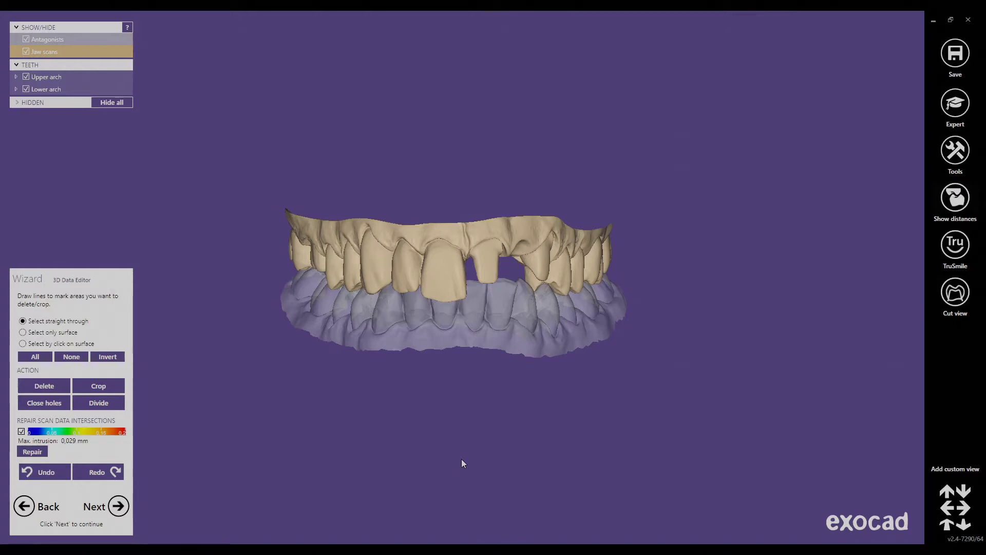
Outline the excess band along the top of the upper jaw's base with a closed polygon.
{"action": "left_click", "coordinate": [349, 193]}
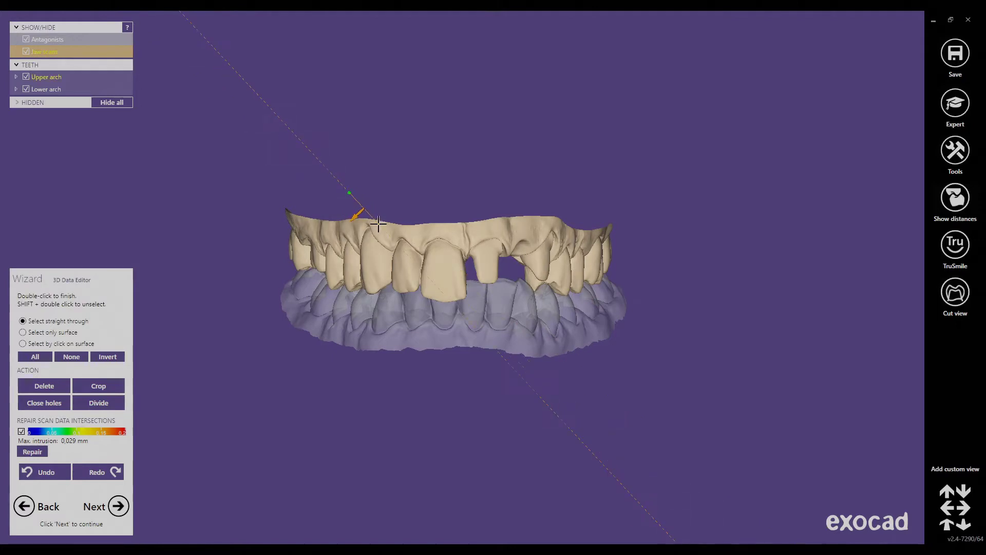
{"action": "left_click", "coordinate": [412, 233]}
{"action": "left_click", "coordinate": [447, 232]}
{"action": "left_click", "coordinate": [490, 229]}
{"action": "left_click", "coordinate": [515, 228]}
{"action": "left_click", "coordinate": [537, 227]}
{"action": "left_click", "coordinate": [561, 216]}
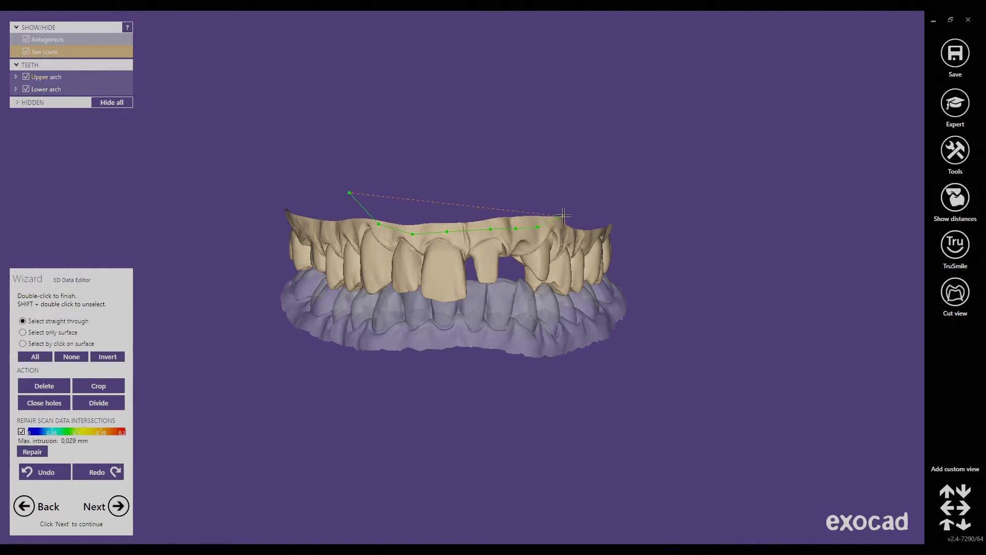
{"action": "left_click", "coordinate": [586, 196]}
{"action": "left_click", "coordinate": [530, 147]}
{"action": "double_click", "coordinate": [451, 131]}
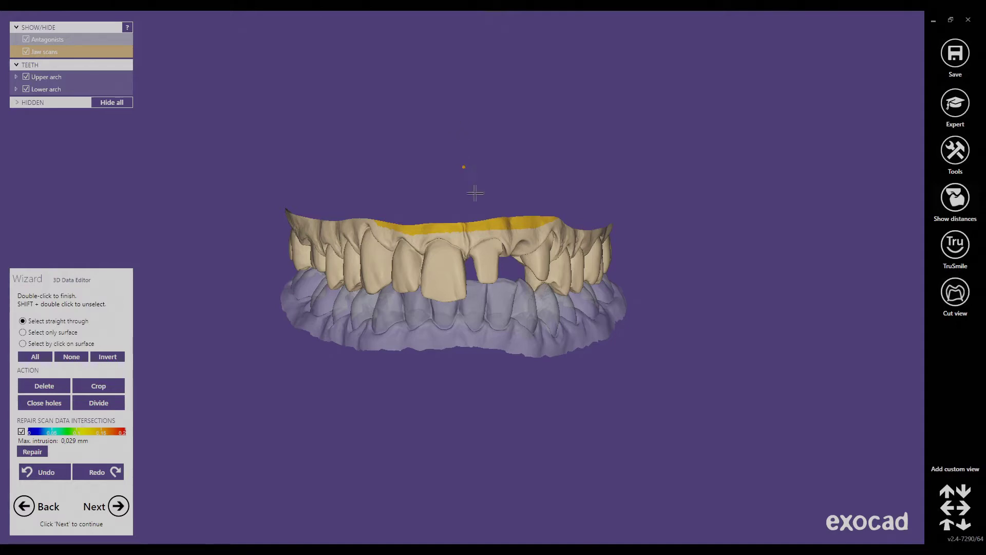
Outline the excess lower jaw base with a closed polygon.
{"action": "left_click", "coordinate": [332, 357]}
{"action": "left_click", "coordinate": [379, 344]}
{"action": "left_click", "coordinate": [413, 341]}
{"action": "left_click", "coordinate": [447, 342]}
{"action": "left_click", "coordinate": [471, 339]}
{"action": "left_click", "coordinate": [504, 340]}
{"action": "left_click", "coordinate": [526, 345]}
{"action": "left_click", "coordinate": [560, 350]}
{"action": "left_click", "coordinate": [608, 355]}
{"action": "left_click", "coordinate": [612, 411]}
{"action": "left_click", "coordinate": [528, 436]}
{"action": "double_click", "coordinate": [328, 443]}
Check the outlined base areas from above, then delete them from both jaw scans.
{"action": "mouse_move", "coordinate": [403, 434]}
{"action": "right_mouse_down"}
{"action": "mouse_move", "coordinate": [414, 439]}
{"action": "mouse_move", "coordinate": [317, 452]}
{"action": "right_mouse_up"}
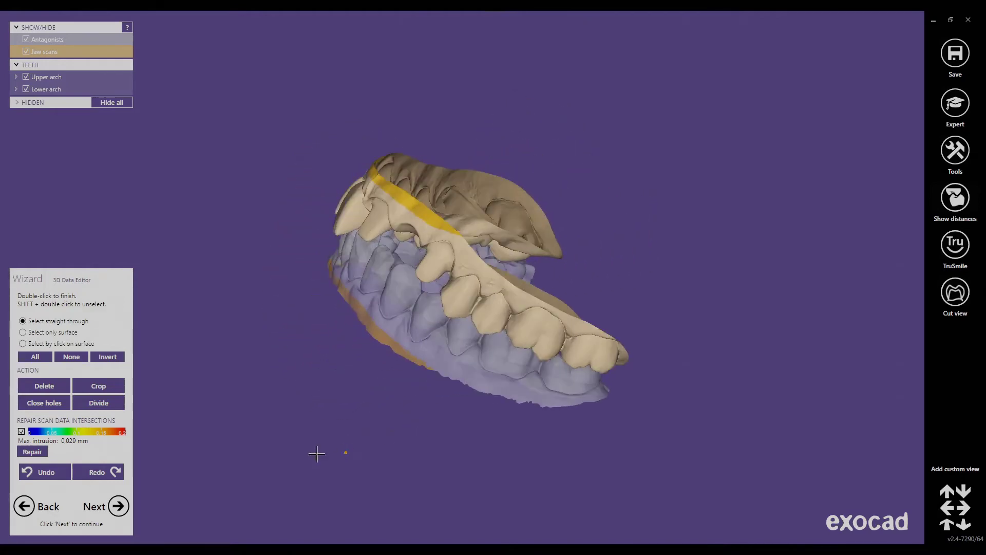
{"action": "left_click", "coordinate": [948, 524]}
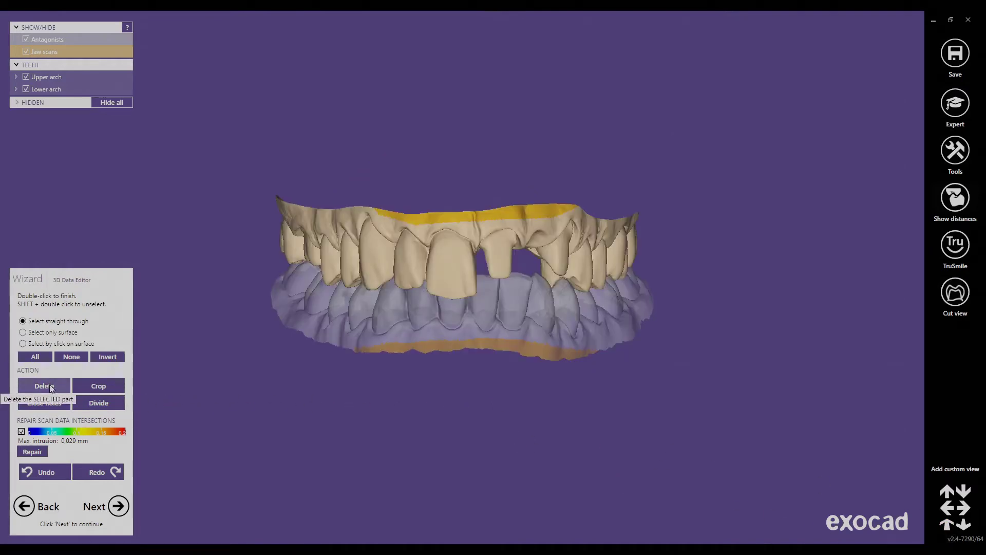
{"action": "left_click", "coordinate": [51, 388]}
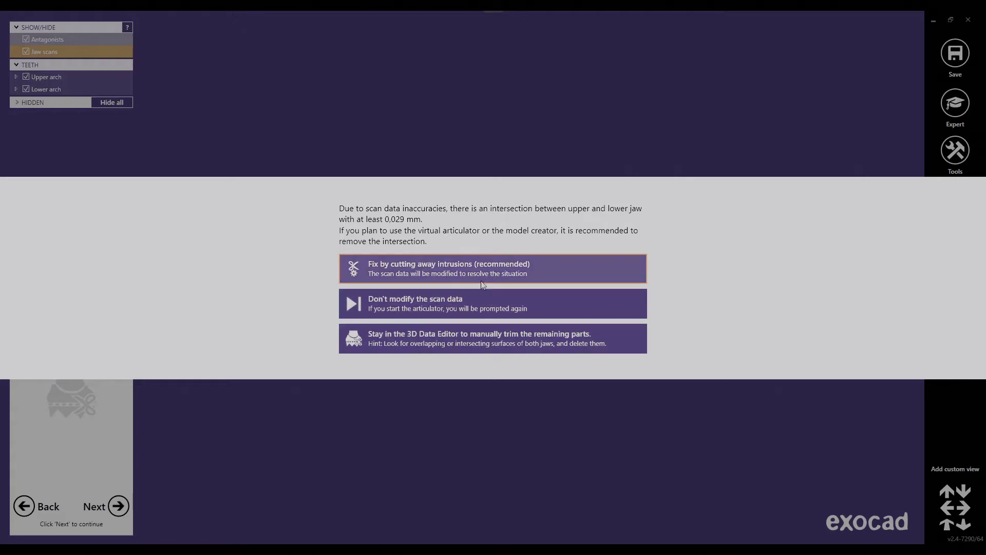
Choose 'Fix by cutting away intrusions (recommended)' to resolve the 0.029 mm jaw intersection.
{"action": "left_click", "coordinate": [448, 278]}
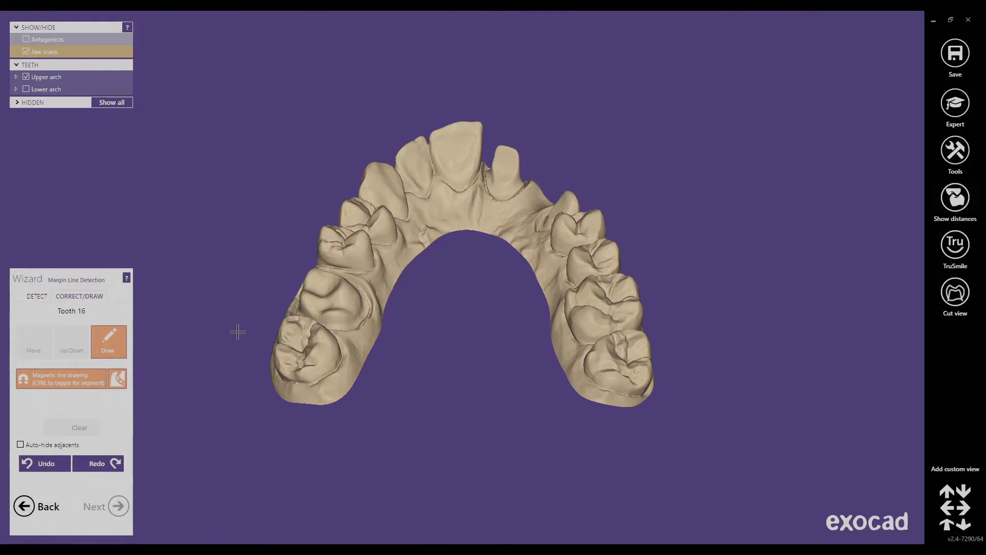
Switch to DETECT mode, zoom in, and place the first margin point on tooth 16's buccal side.
{"action": "right_click_drag", "start_coordinate": [414, 354], "coordinate": [408, 357]}
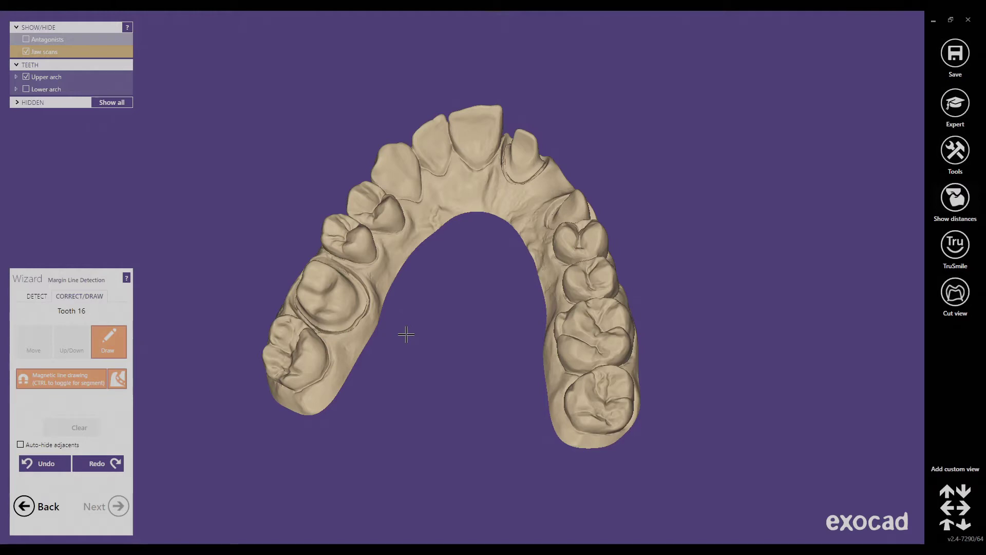
{"action": "left_click", "coordinate": [34, 297]}
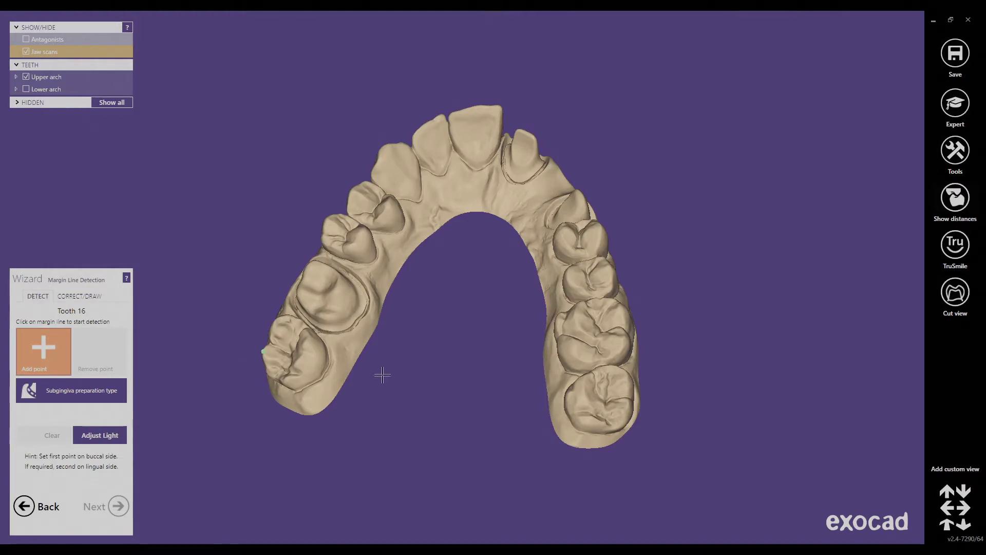
{"action": "scroll", "coordinate": [383, 376], "scroll_direction": "up", "scroll_amount": 2}
{"action": "scroll", "coordinate": [379, 344], "scroll_direction": "up", "scroll_amount": 2}
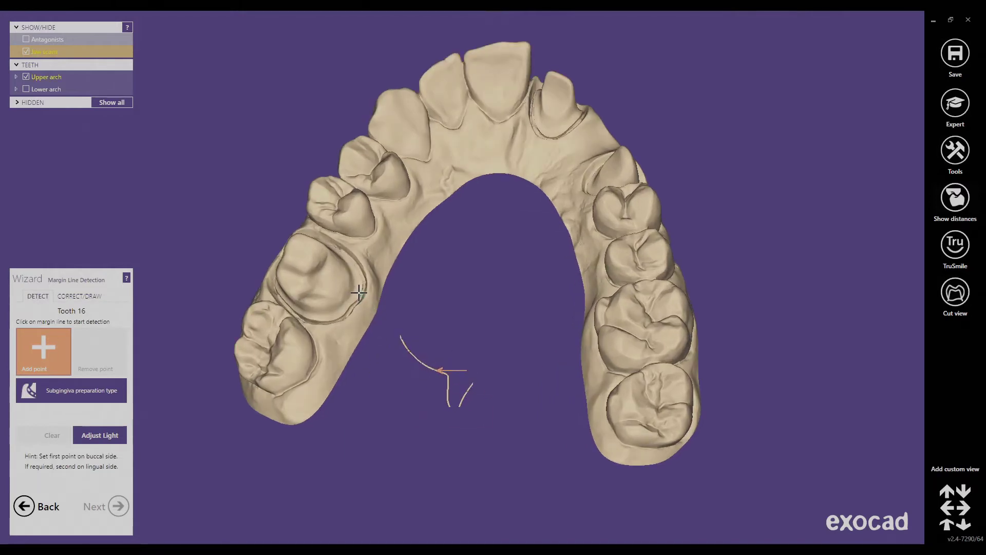
{"action": "left_click", "coordinate": [360, 292]}
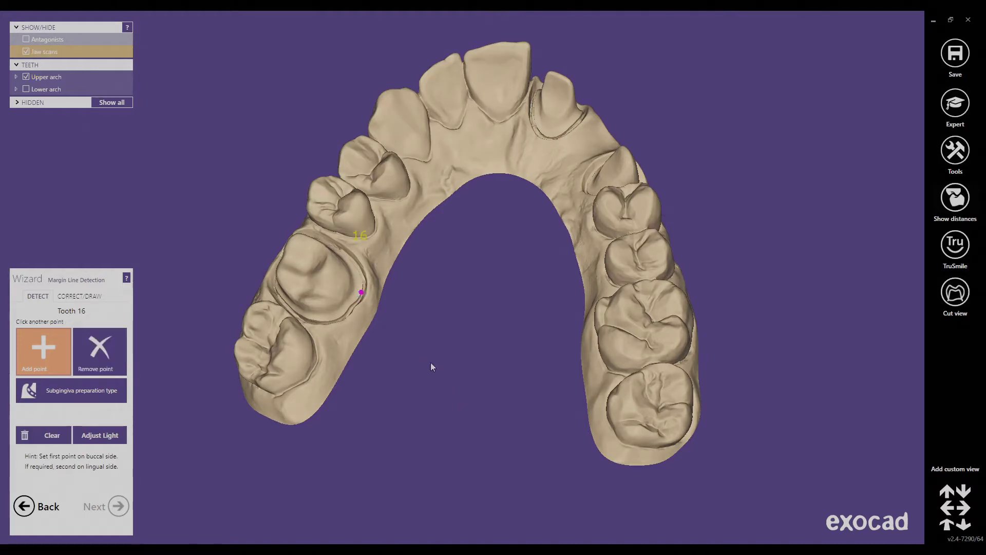